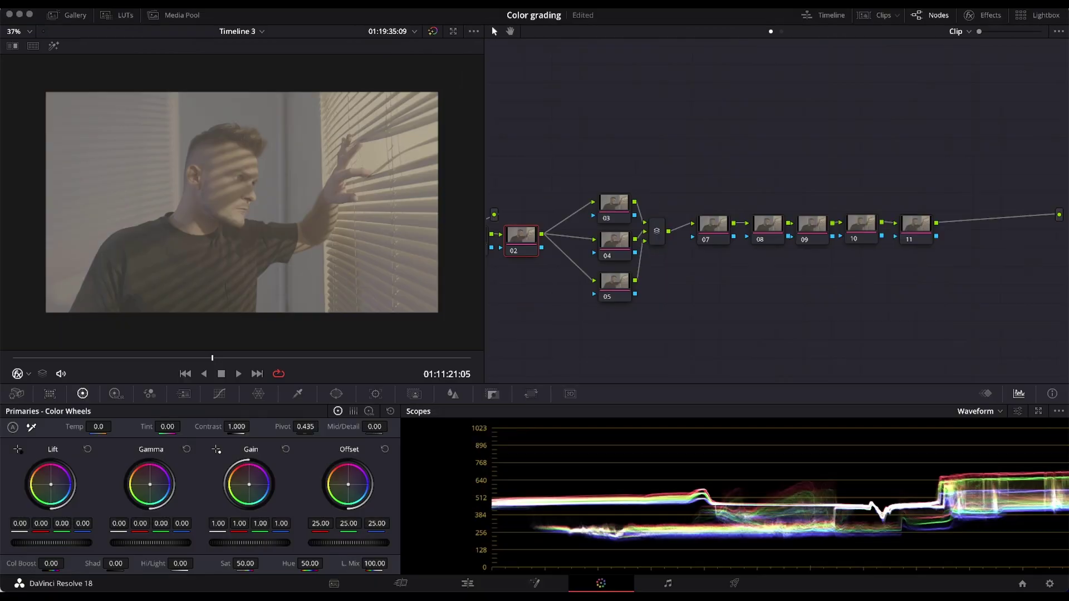
Step: Apply a Color Space Transform to node 02 with input color space Panasonic V-Gamut and input gamma Panasonic V-Log
click(990, 15)
drag(908, 332, 491, 240)
click(971, 109)
scroll(982, 172, down, 10)
scroll(985, 179, up, 4)
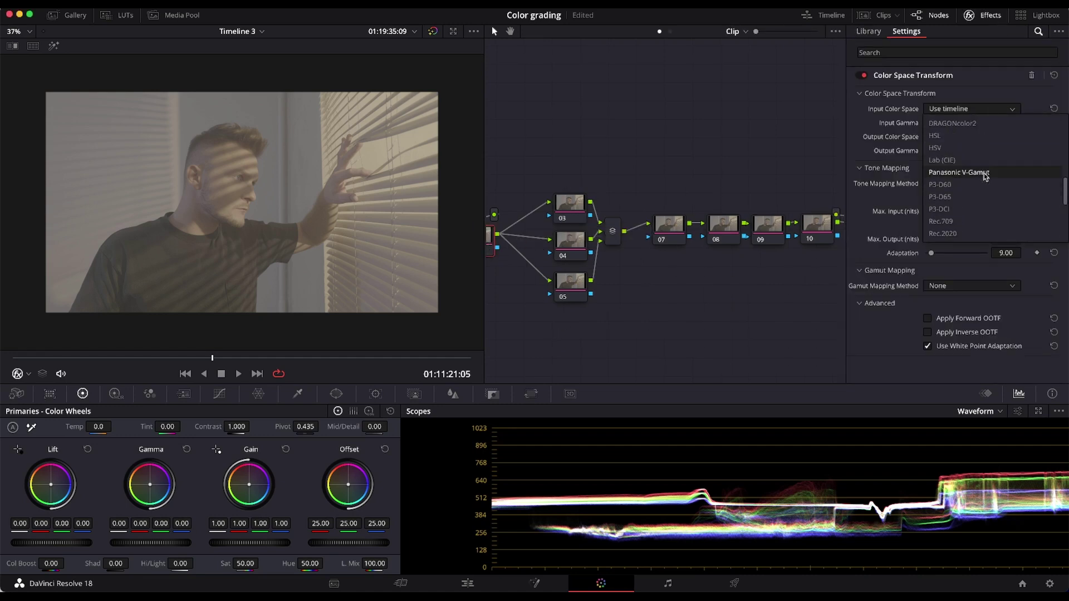
click(983, 173)
click(972, 122)
scroll(975, 188, down, 10)
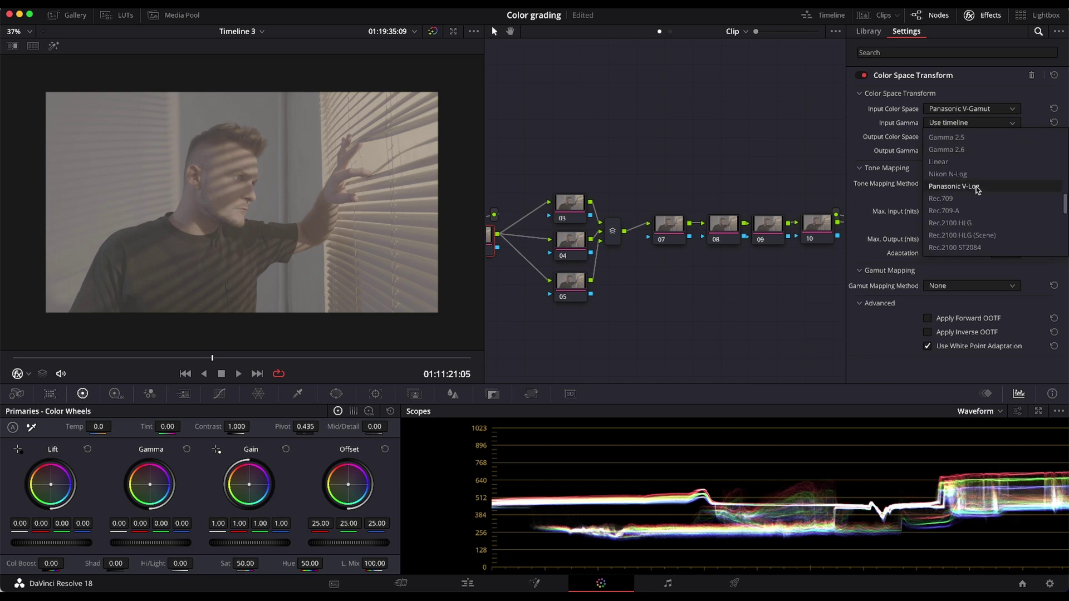
click(976, 187)
Step: Set node 02's output color space to DaVinci Wide Gamut and its output gamma to DaVinci Intermediate
click(972, 137)
scroll(972, 203, down, 3)
click(967, 176)
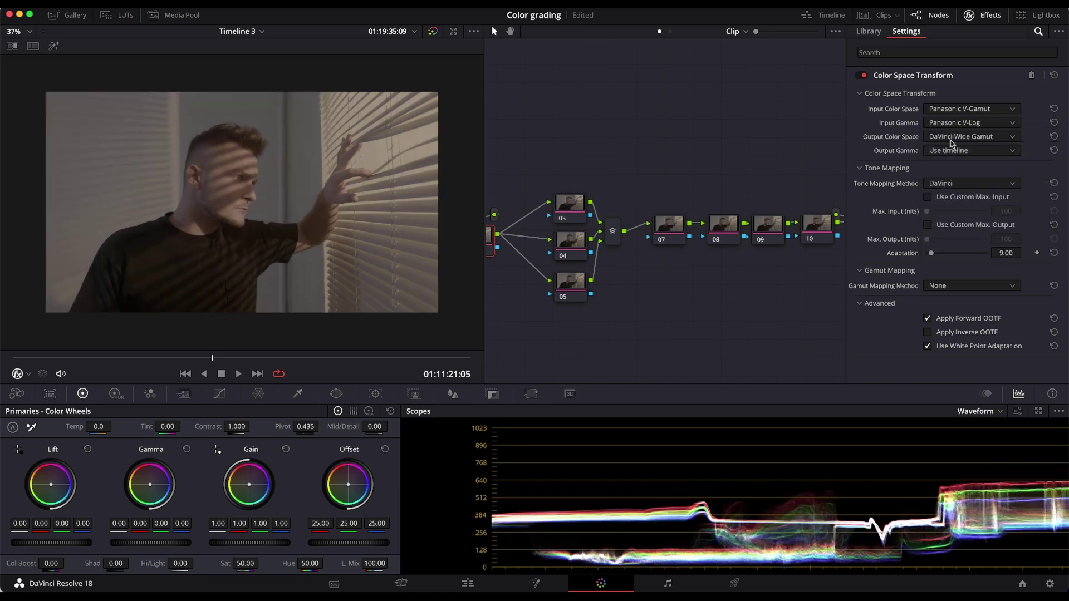
click(972, 150)
scroll(965, 217, down, 3)
click(961, 177)
Step: Apply a Color Space Transform to node 11 with input color space DaVinci Wide Gamut and input gamma DaVinci Intermediate
scroll(781, 230, right, 4)
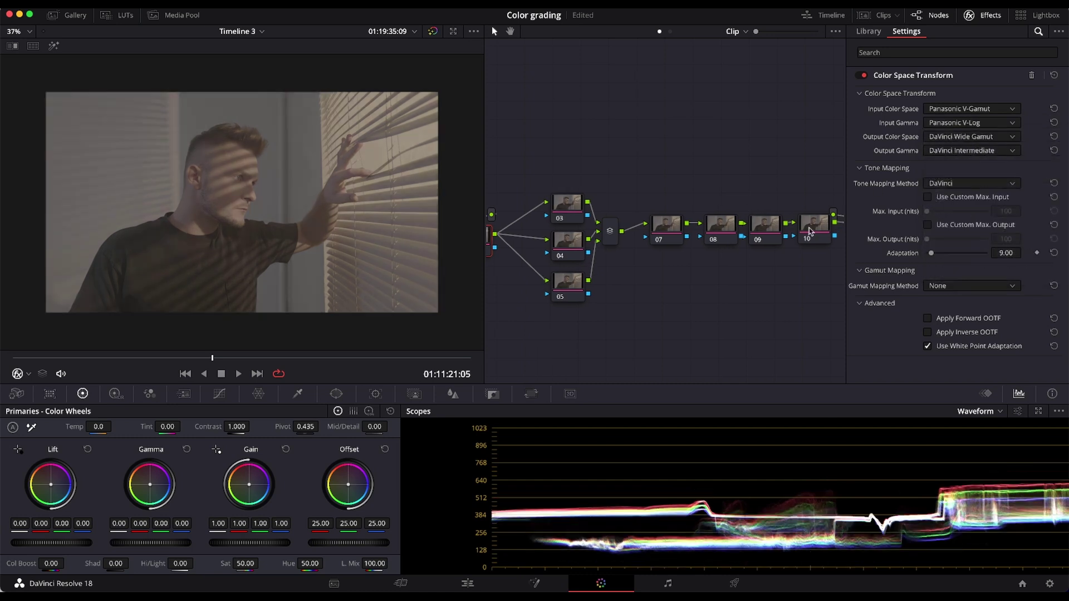
click(777, 224)
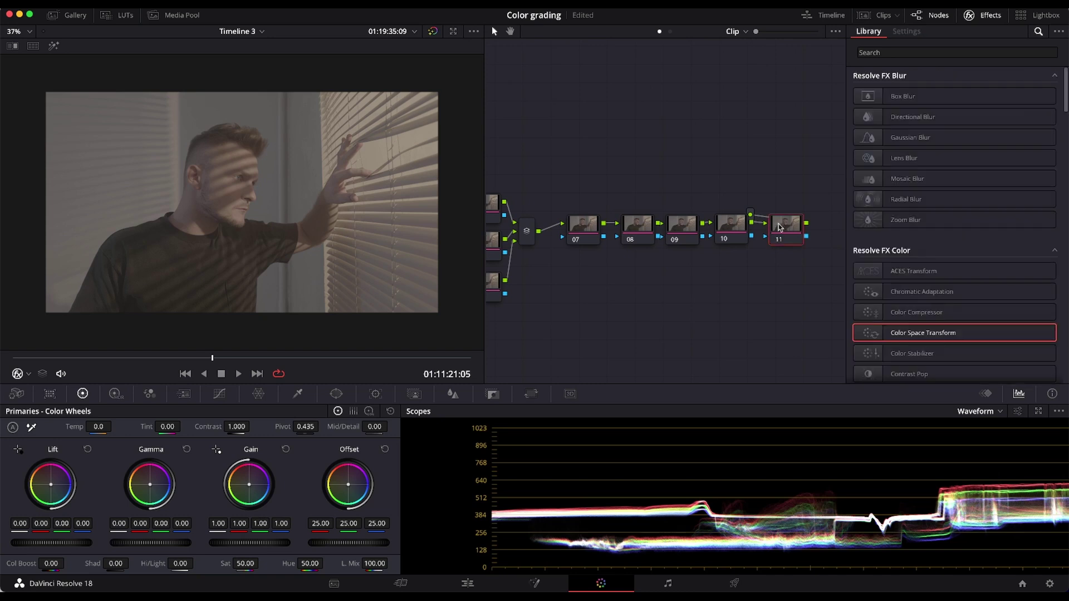
drag(916, 329, 797, 226)
click(972, 109)
scroll(971, 204, down, 3)
click(973, 209)
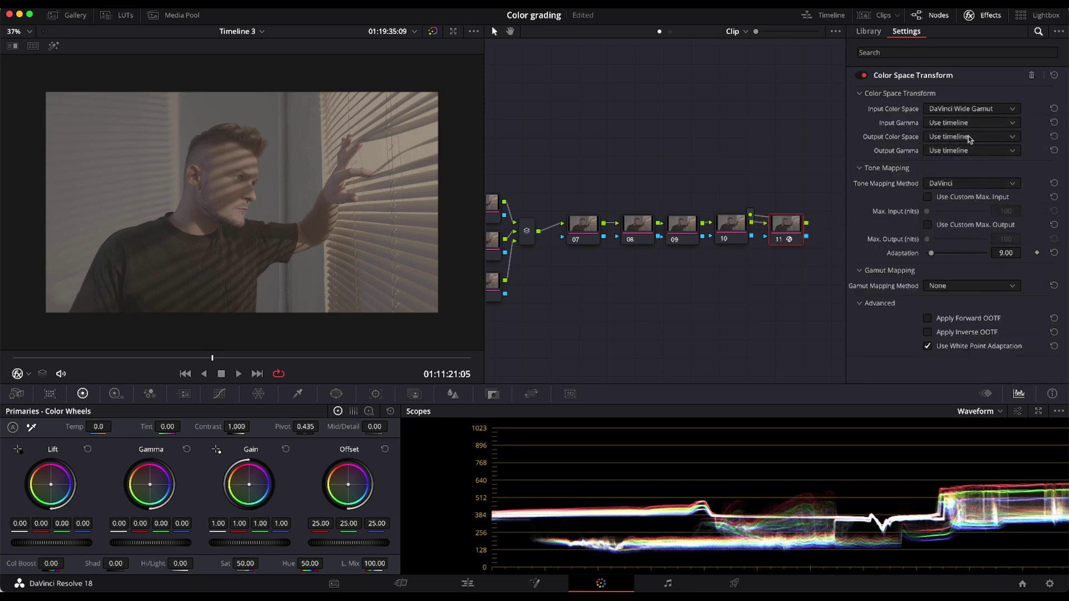
click(972, 122)
click(971, 209)
Step: Set node 11's output color space to Rec.709 and its output gamma to Gamma 2.4
click(958, 136)
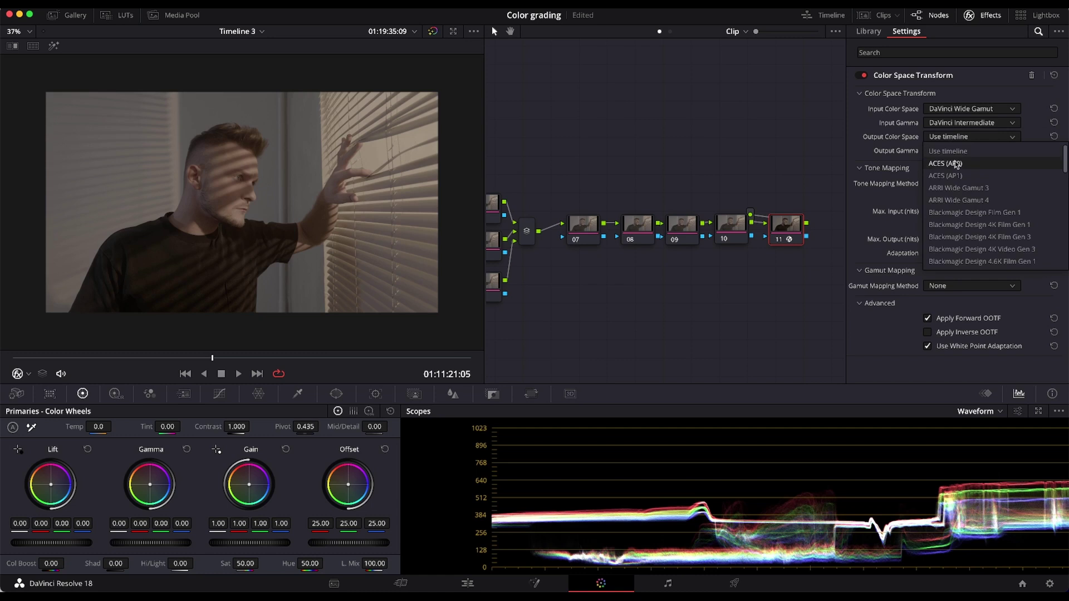
scroll(968, 200, down, 3)
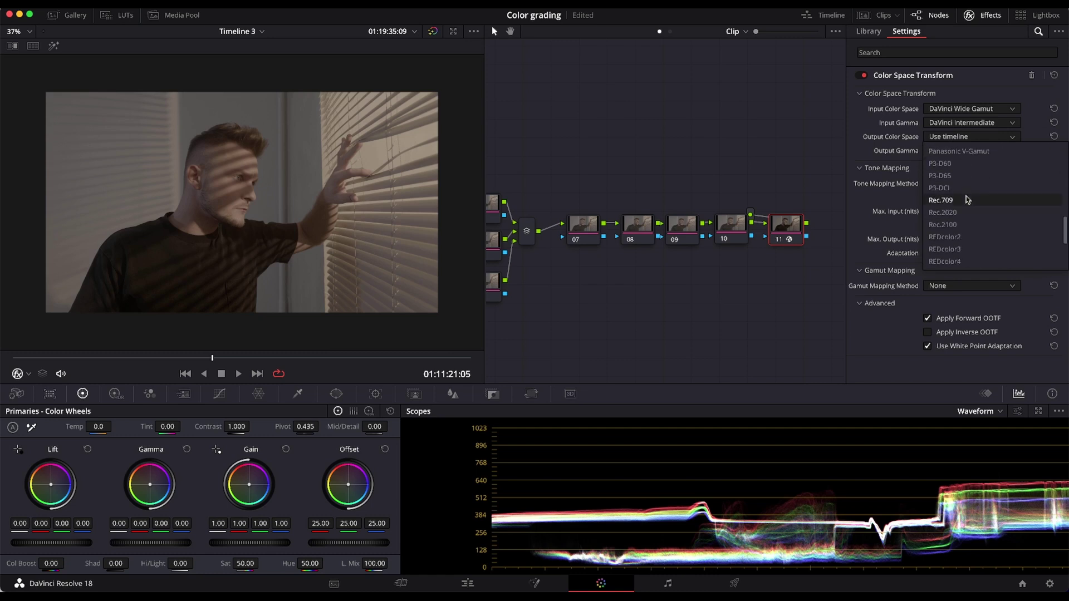
click(968, 199)
click(972, 150)
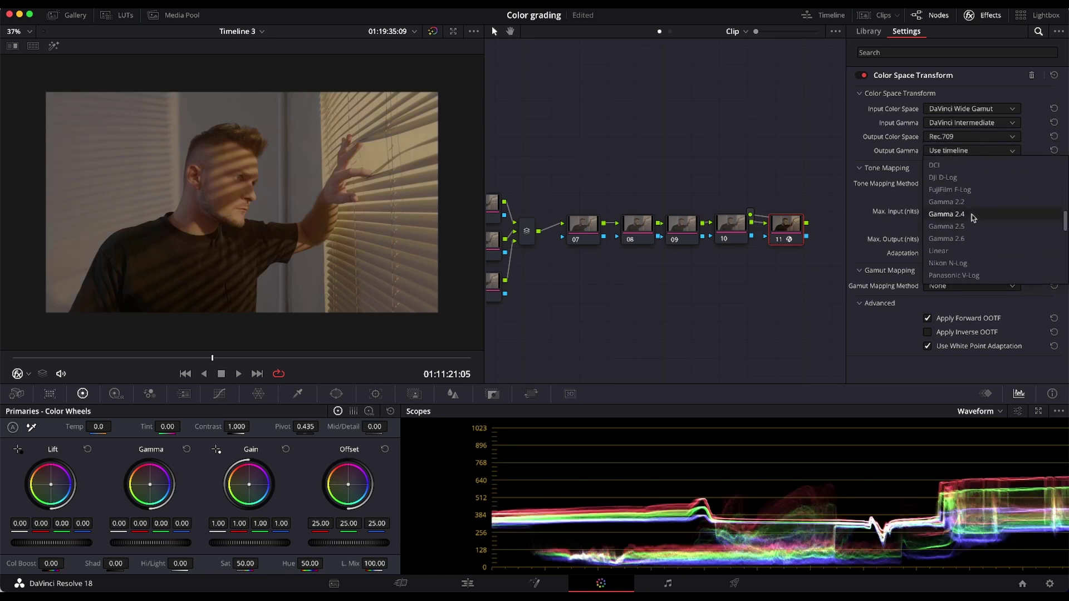
click(976, 218)
Step: On node 01, set temperature to -190, tint to -17.50, contrast to 1.260, offset to 20.75 and gain to 0.96
scroll(592, 260, left, 10)
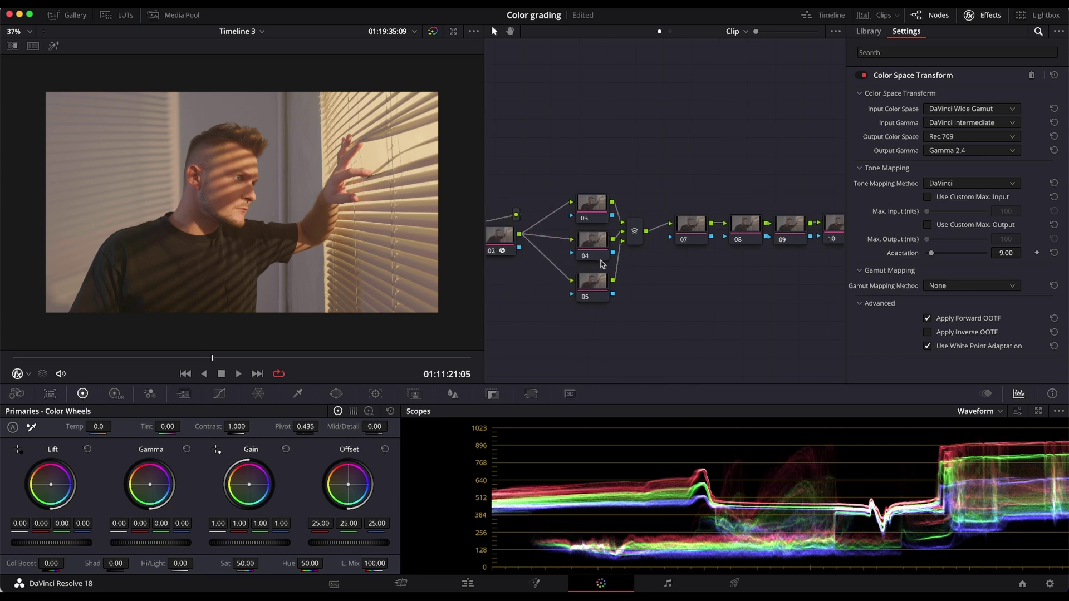
click(551, 242)
click(974, 20)
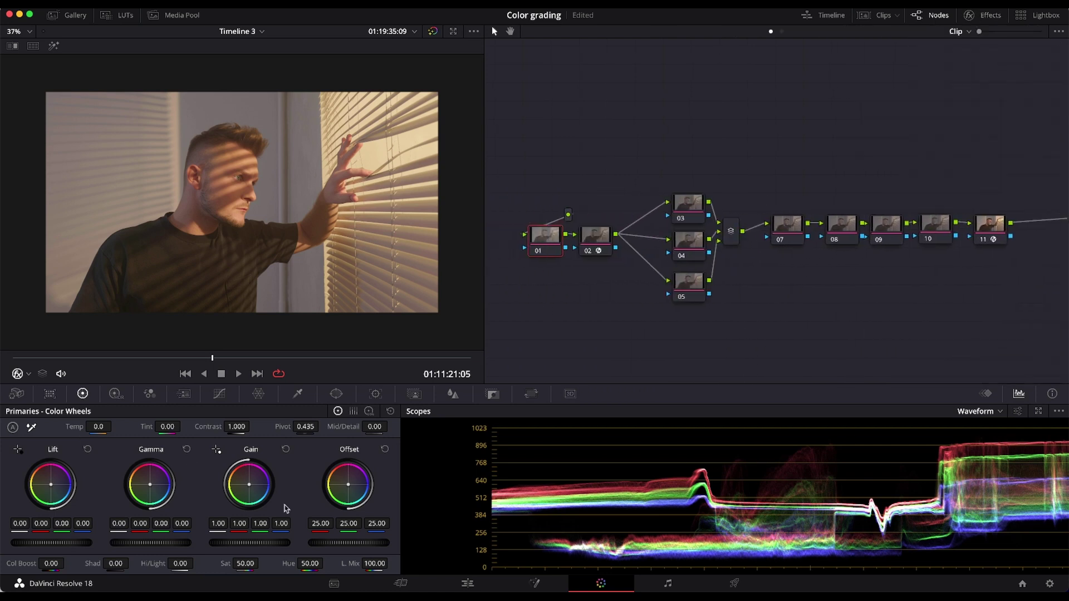
drag(236, 426, 309, 426)
drag(349, 543, 312, 543)
drag(168, 426, 97, 427)
drag(258, 545, 238, 545)
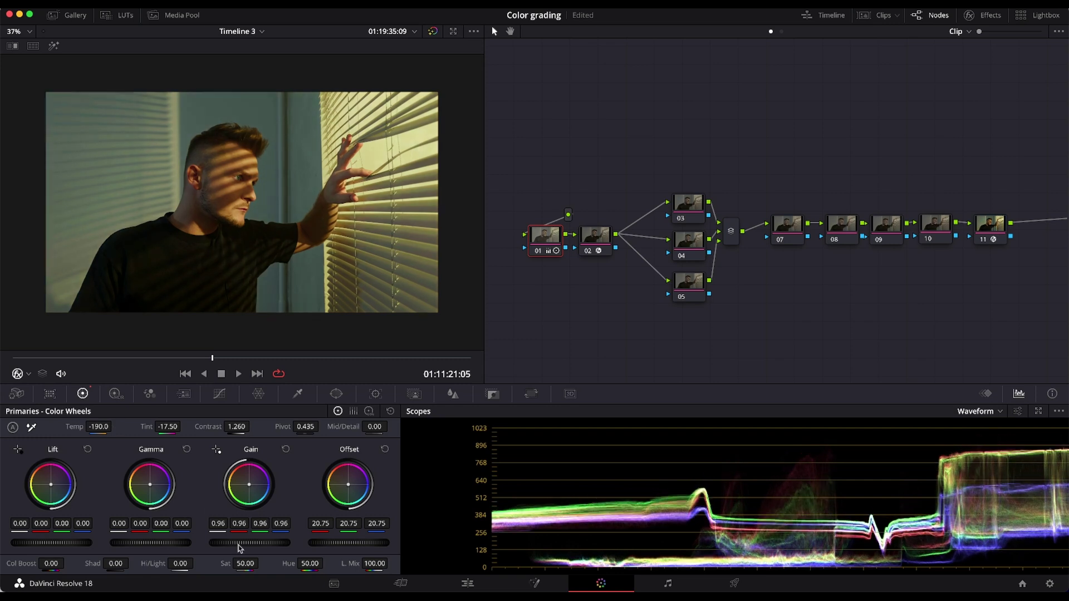
Step: In node 03's Color Warper, shift the orange-yellow point slightly toward green and pull the outer blue point in to about 0.95 saturation
click(687, 217)
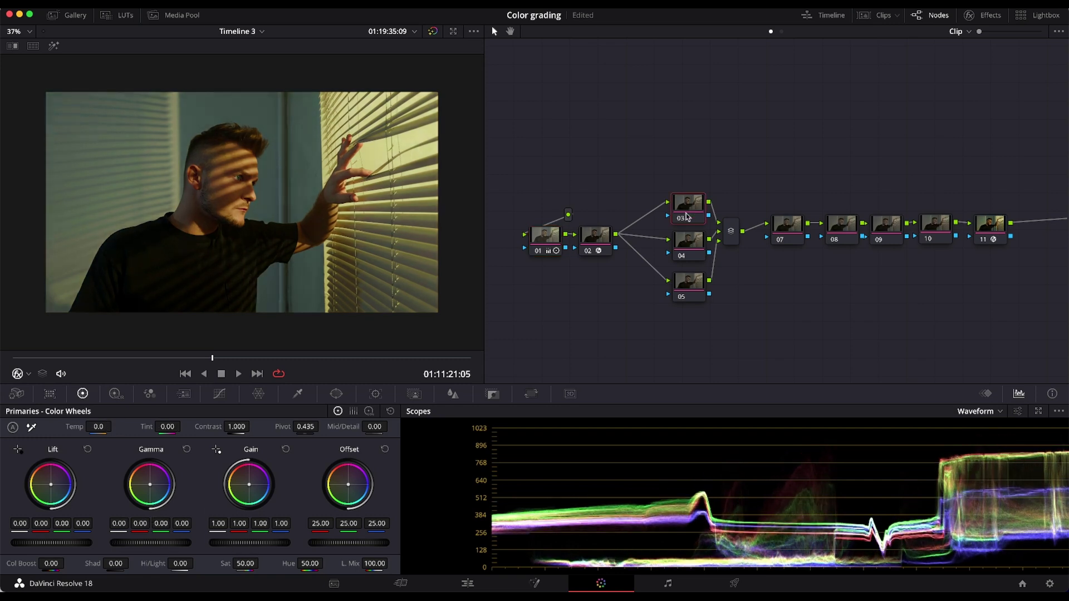
click(258, 394)
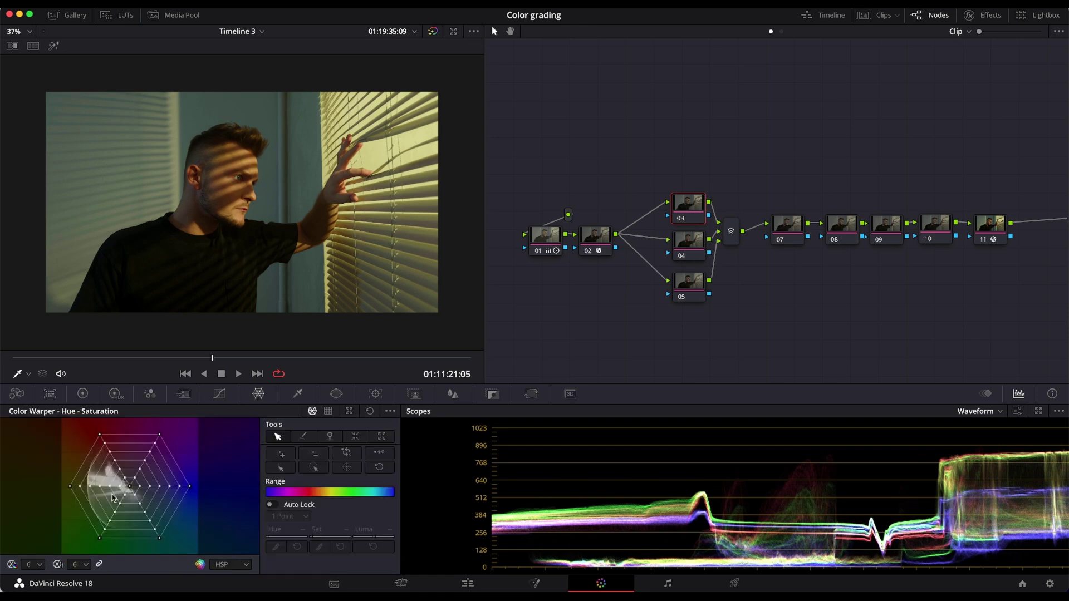
drag(100, 486, 110, 495)
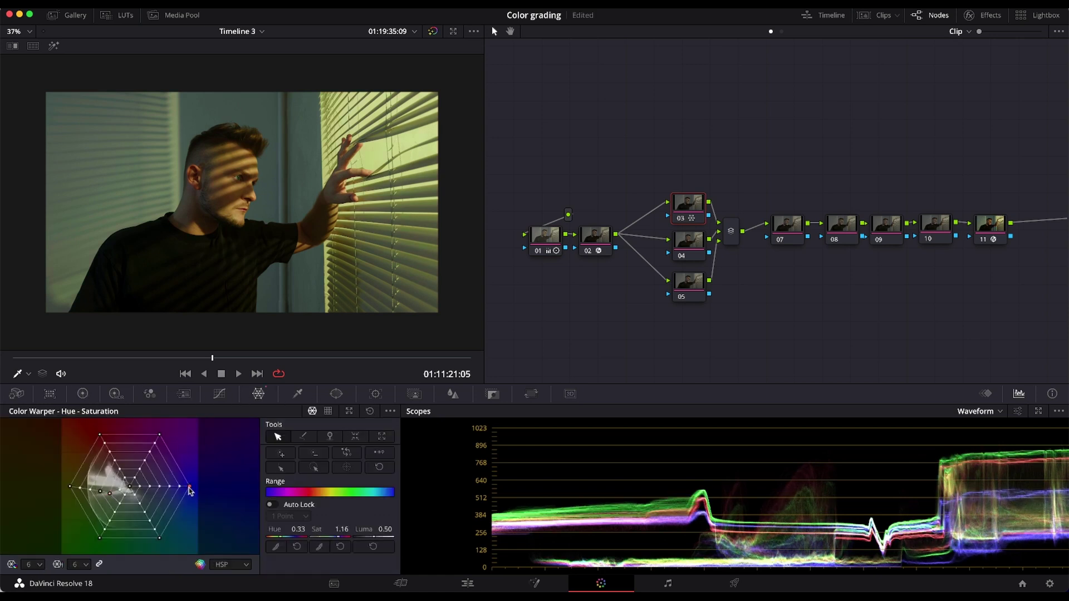
drag(190, 490, 181, 491)
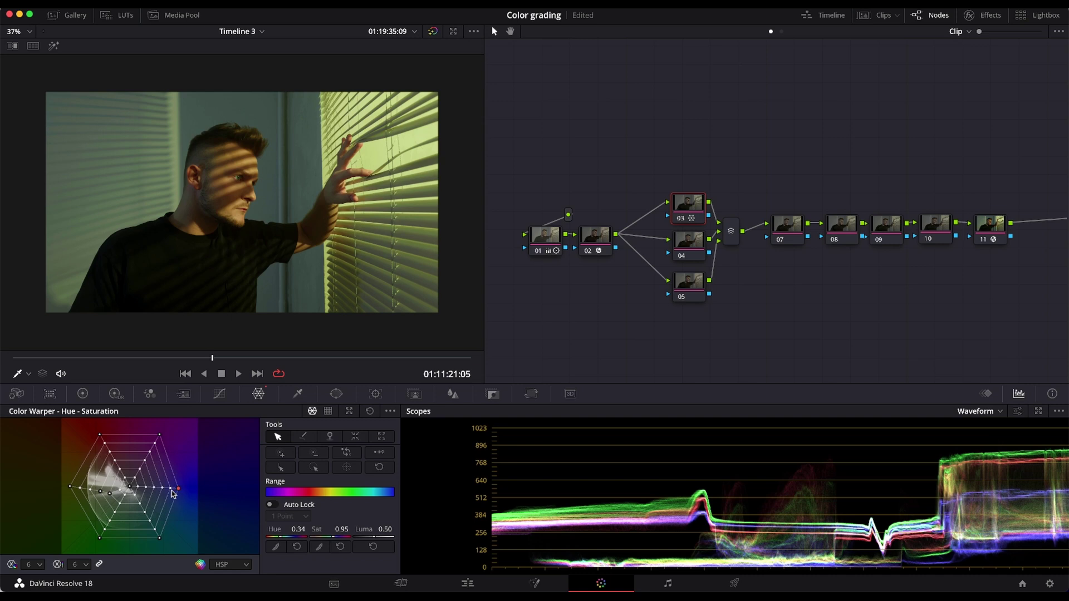
Step: Slightly lower the highlights on node 04's custom curve and anchor the midtones and shadows with control points
click(701, 245)
click(219, 394)
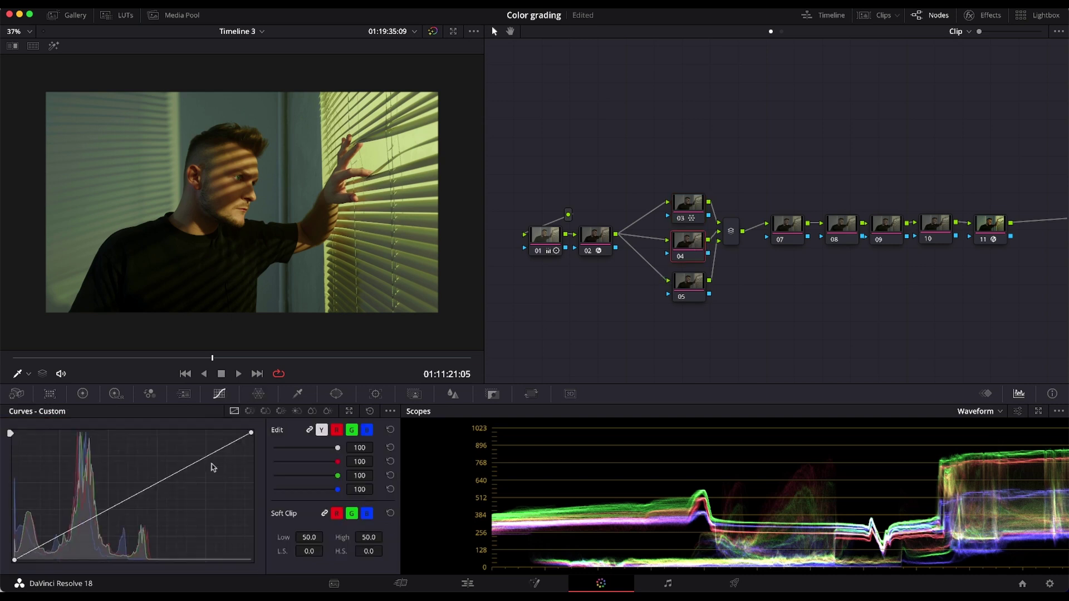
drag(204, 458, 204, 462)
click(131, 499)
click(55, 540)
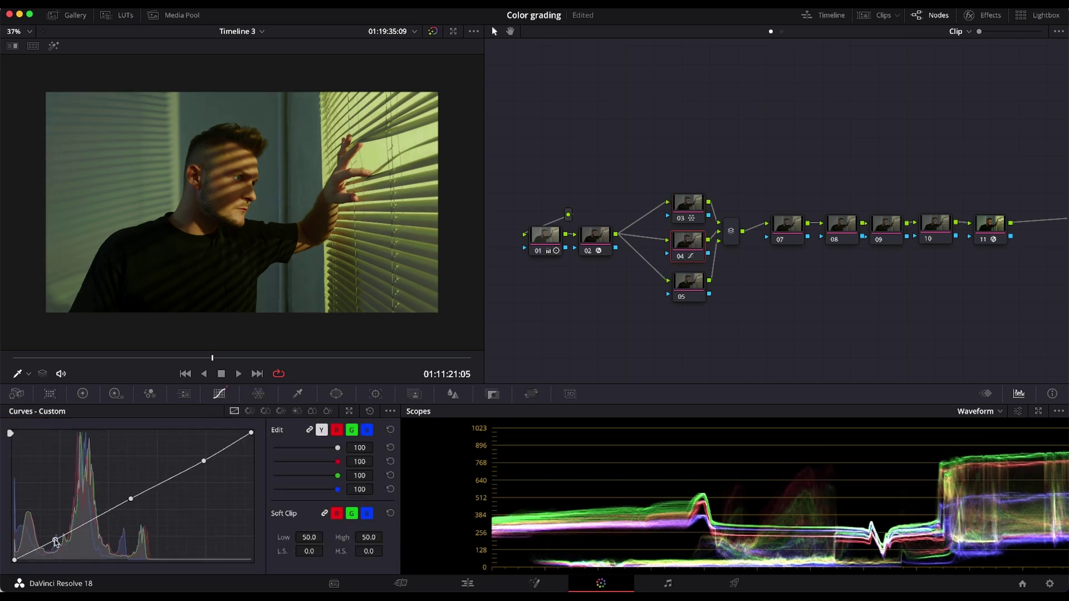
Step: Cool node 05 by lowering its color temperature slightly
click(691, 291)
click(82, 393)
drag(99, 426, 78, 427)
Step: Add a gradient window over the left side of the frame on node 07 and darken it by slightly lowering the custom curve's highlights
click(788, 229)
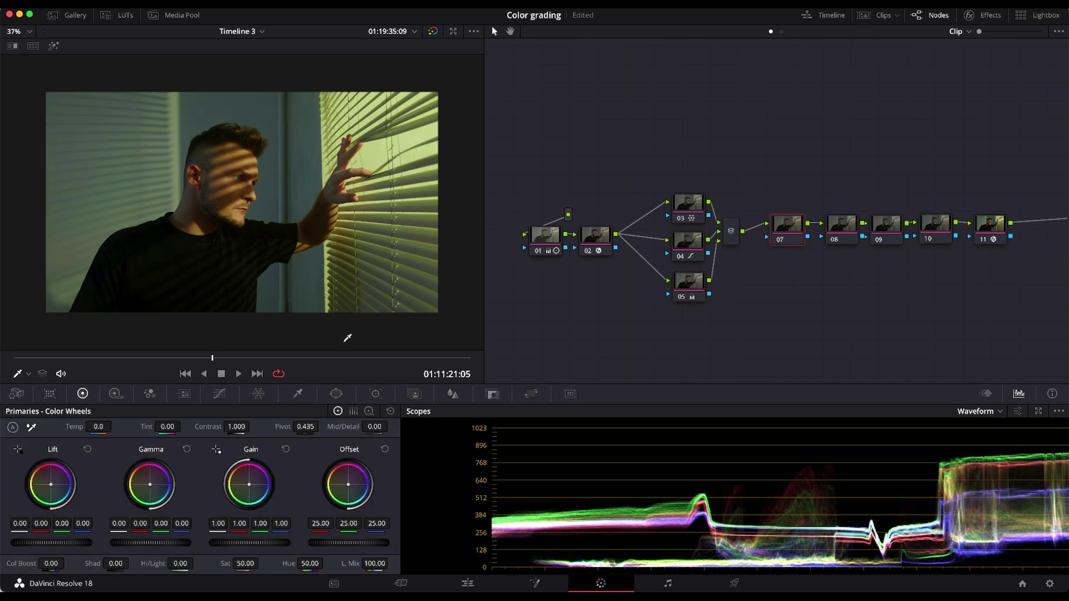
click(326, 397)
click(24, 559)
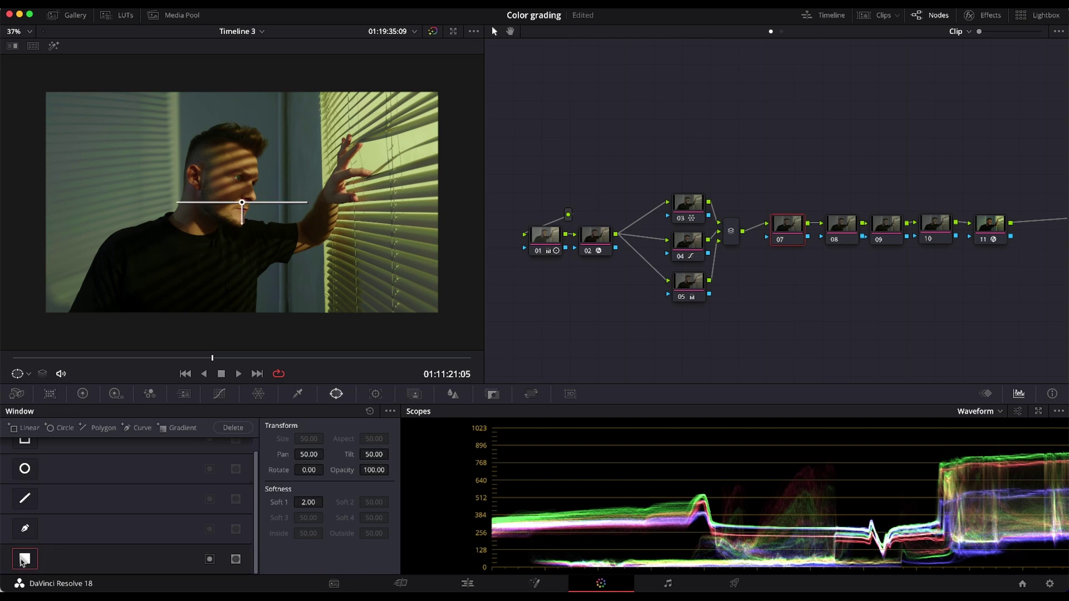
drag(259, 219, 148, 215)
click(219, 393)
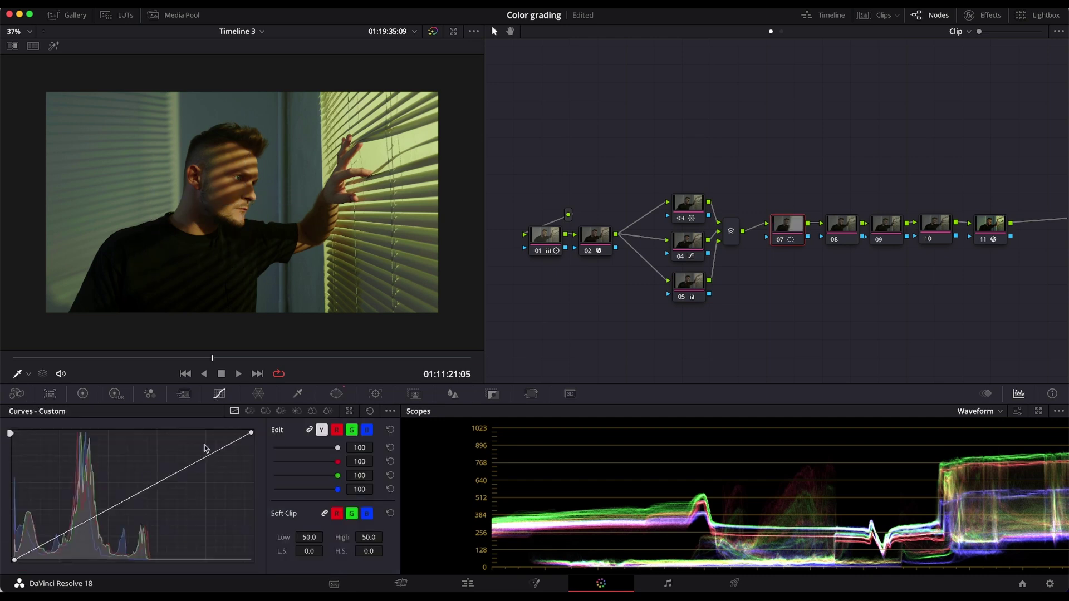
drag(198, 465, 199, 468)
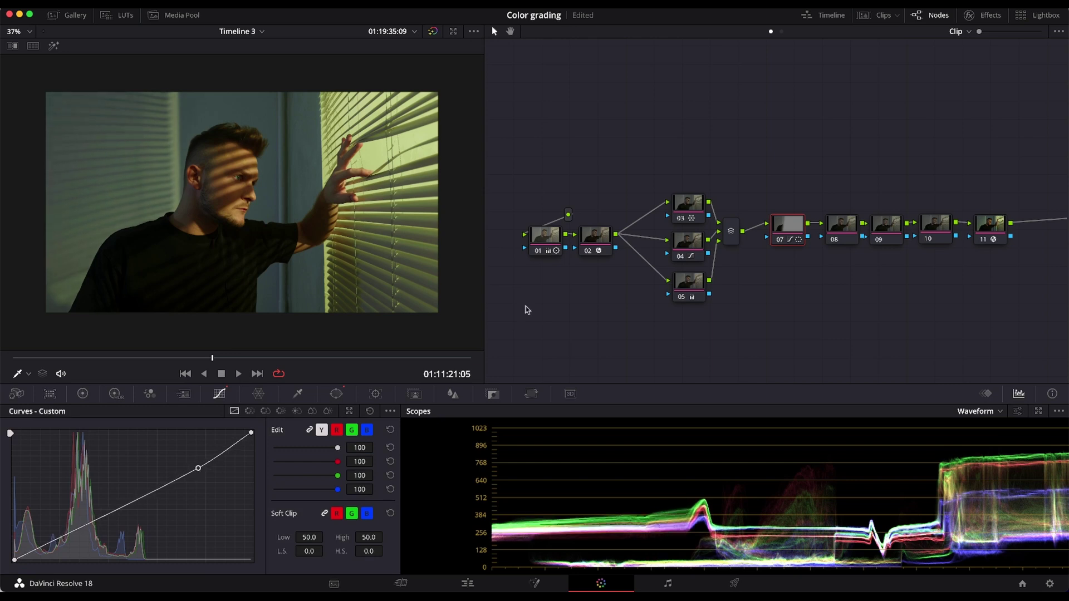
Step: Add a gradient window on node 08, rotated and positioned to cover the blinds on the right side of the frame
click(830, 229)
click(336, 394)
click(25, 559)
drag(242, 220, 217, 205)
drag(242, 202, 322, 210)
Step: Slightly lower node 08's custom curve in the highlights and nudge its gamma color balance
click(220, 394)
drag(214, 453, 214, 458)
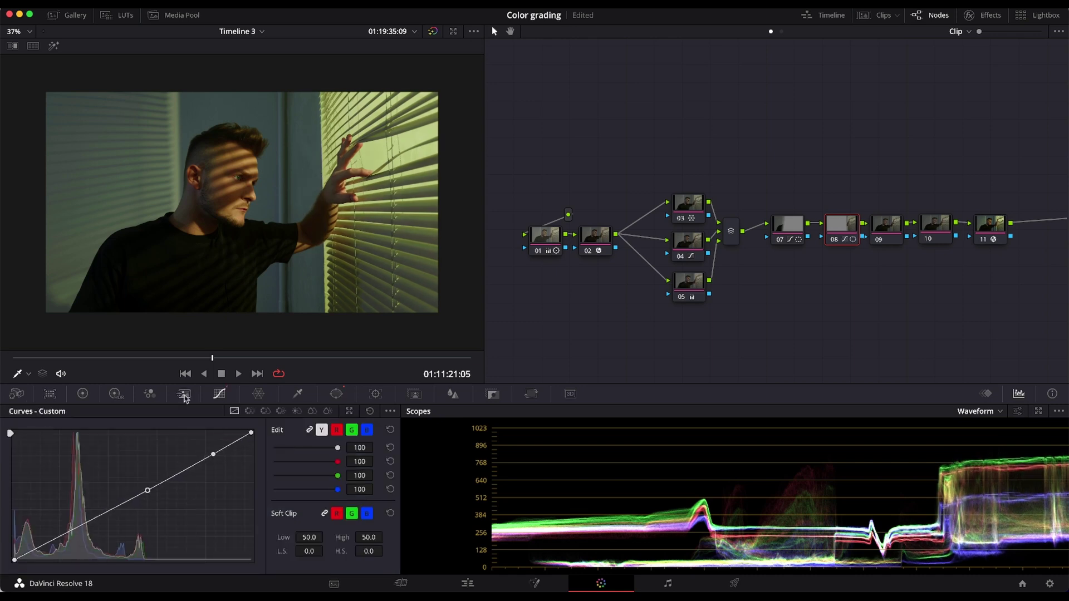
click(83, 394)
drag(151, 488, 151, 489)
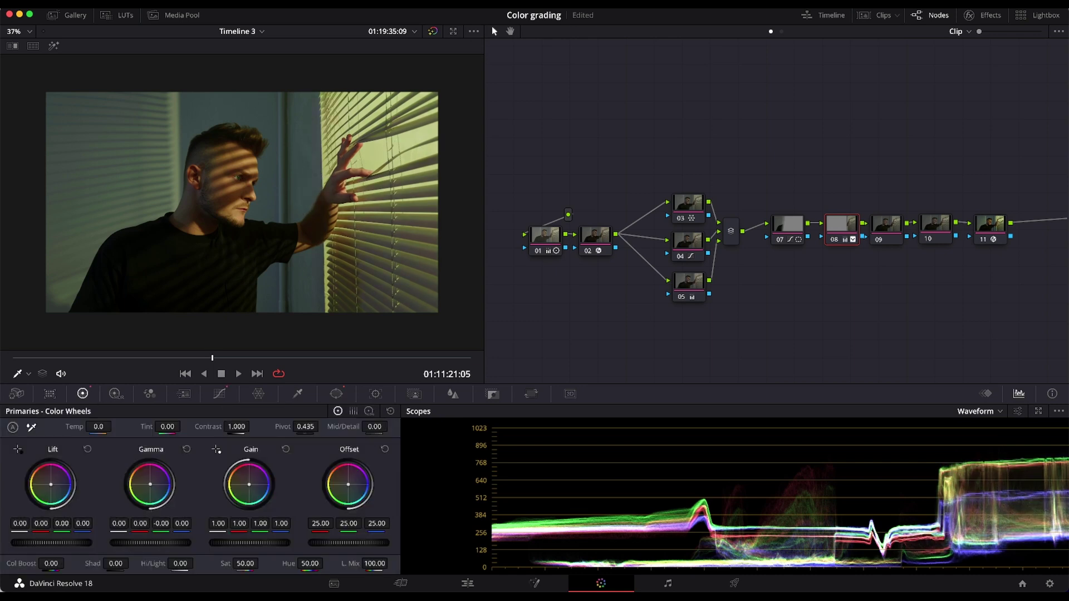
Step: Add a circle window on node 09, shape it into a soft oval around the man's head with softness about 16, and invert it
click(885, 228)
click(336, 394)
click(35, 470)
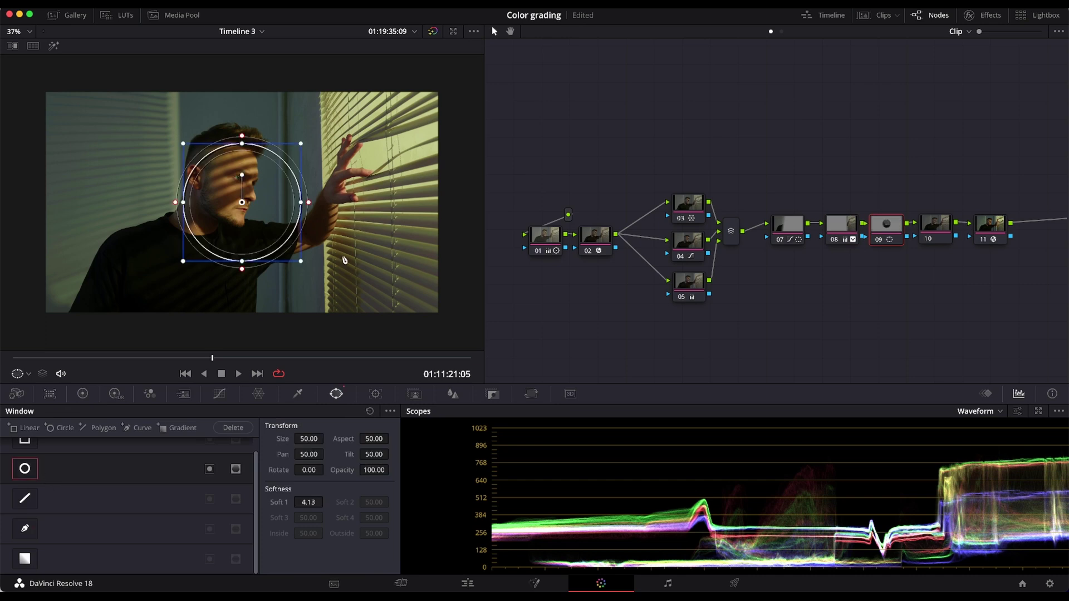
drag(301, 261, 322, 282)
drag(242, 288, 242, 307)
drag(322, 202, 310, 202)
drag(242, 282, 241, 292)
drag(246, 259, 234, 256)
drag(326, 201, 330, 202)
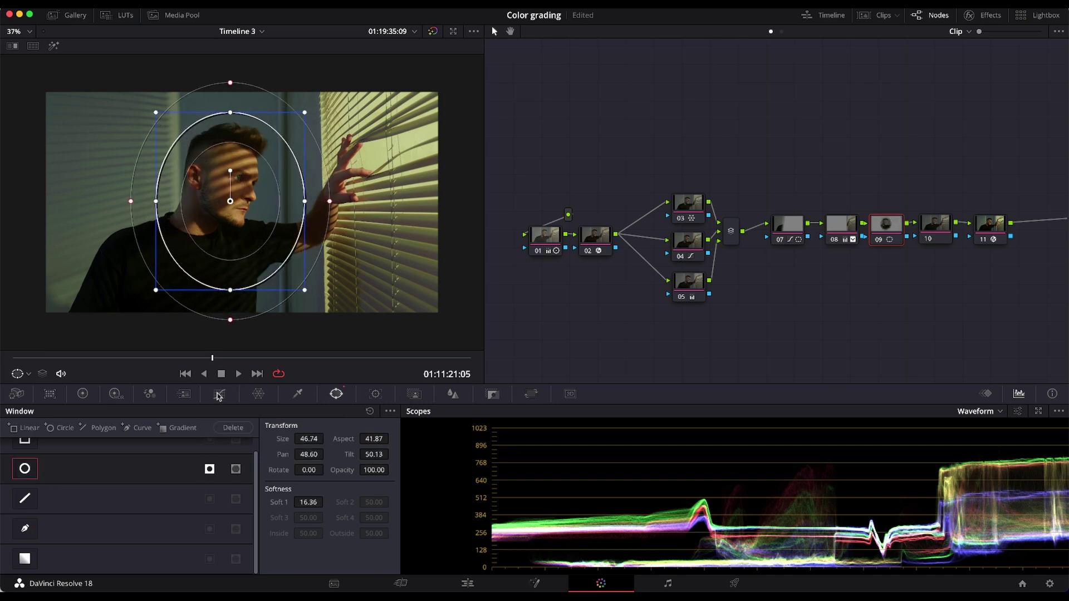
Step: Set node 09's temperature to -40 and lower the highlights and upper midtones on its custom curve
click(219, 394)
click(84, 394)
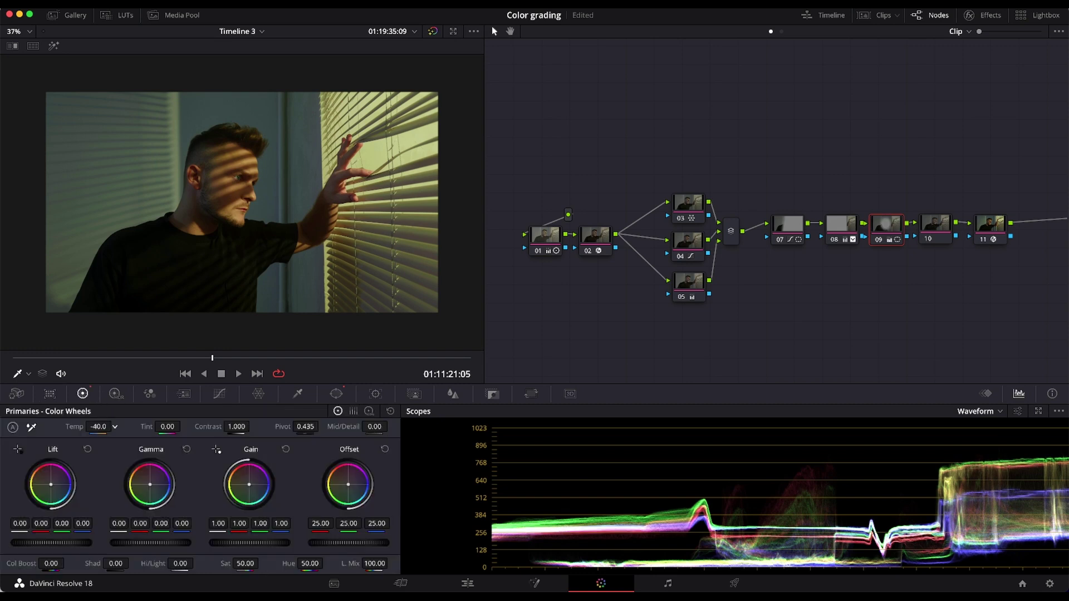
click(219, 395)
drag(206, 459, 206, 464)
drag(152, 496, 149, 494)
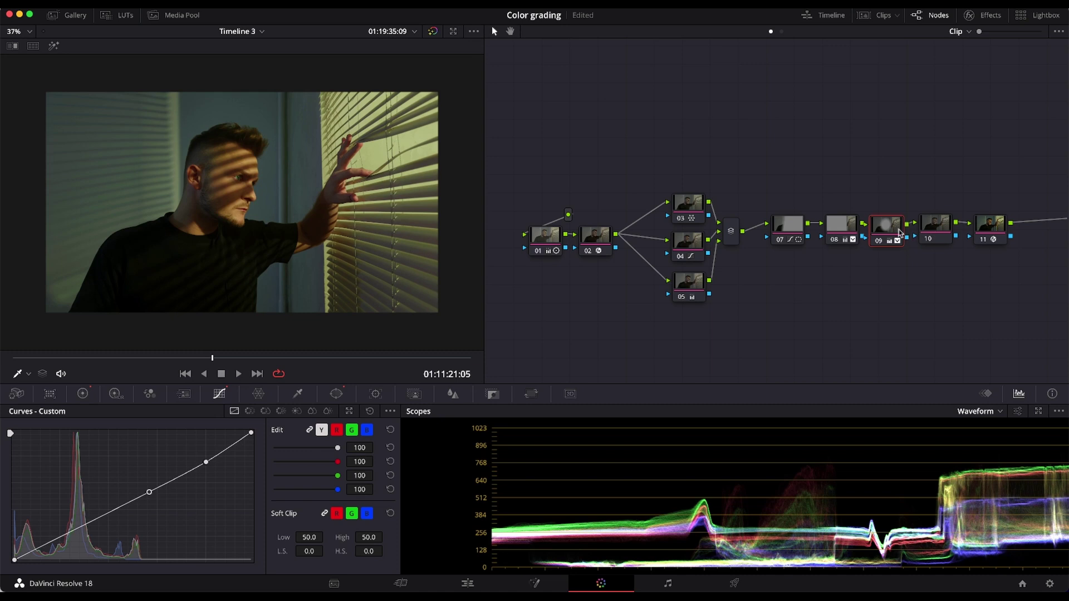
Step: Set the color temperature of node 10 to -70
click(929, 238)
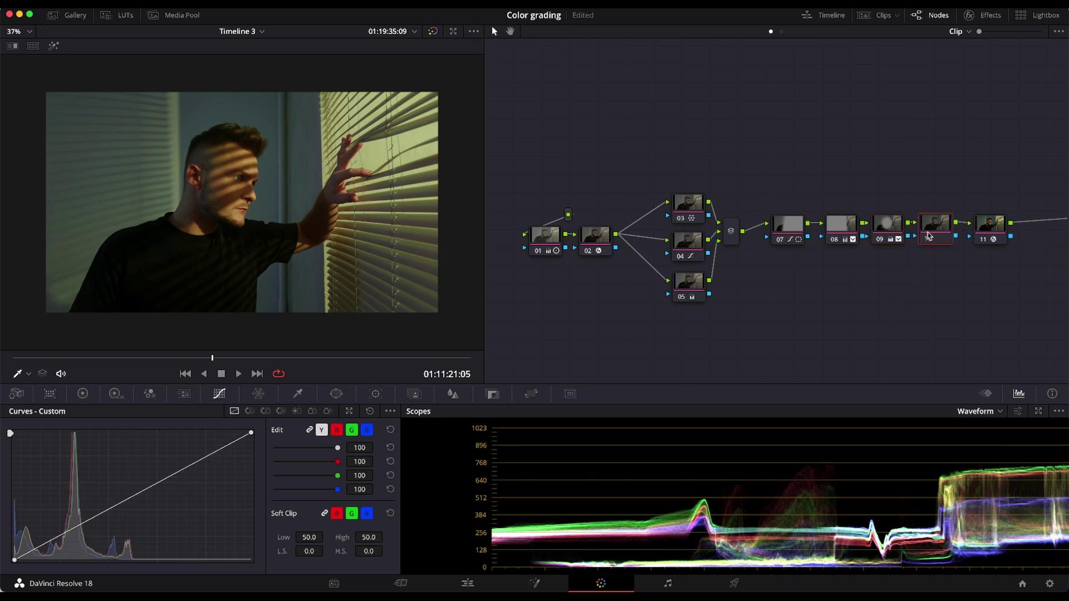
click(83, 394)
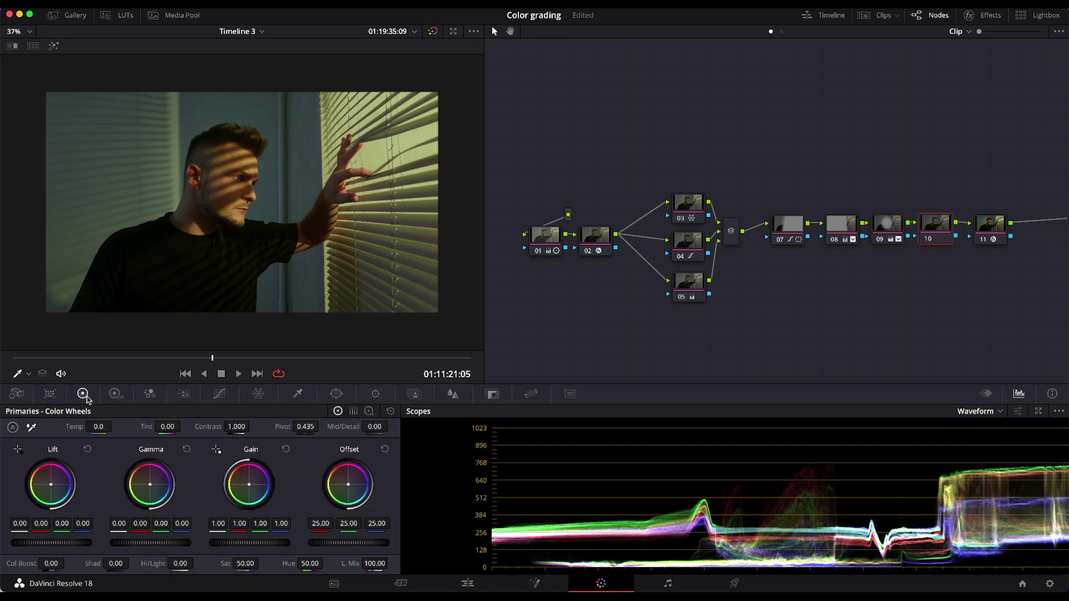
drag(98, 426, 84, 427)
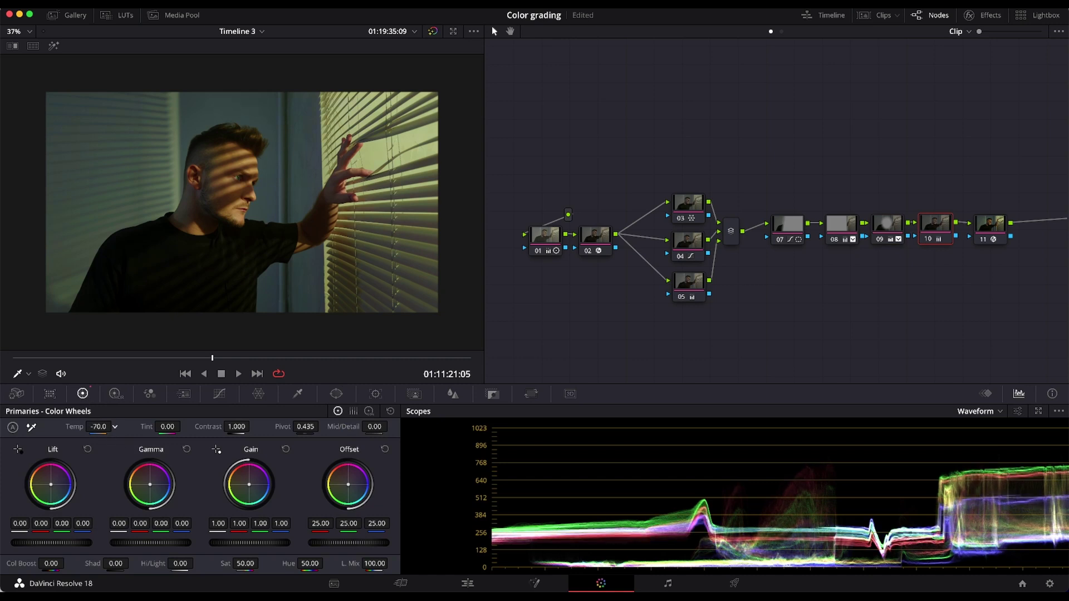
Step: Add a new node after node 10, ahead of the final Color Space Transform node
right_click(933, 226)
mouse_move(941, 278)
click(874, 284)
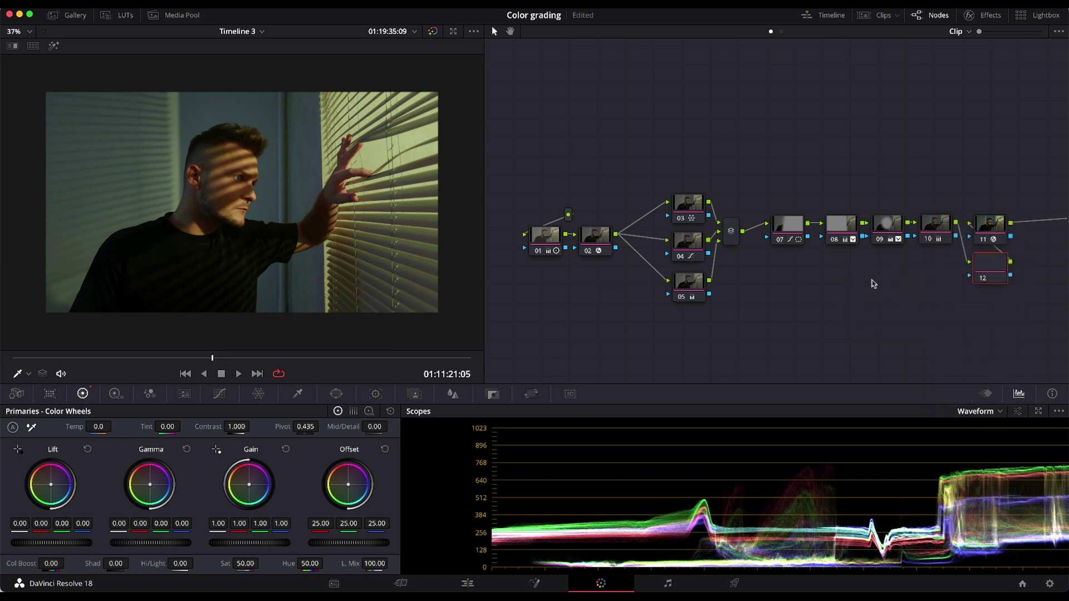
Step: Find the Film Grain effect, apply it to the new node and choose the 35mm 400T preset
click(983, 15)
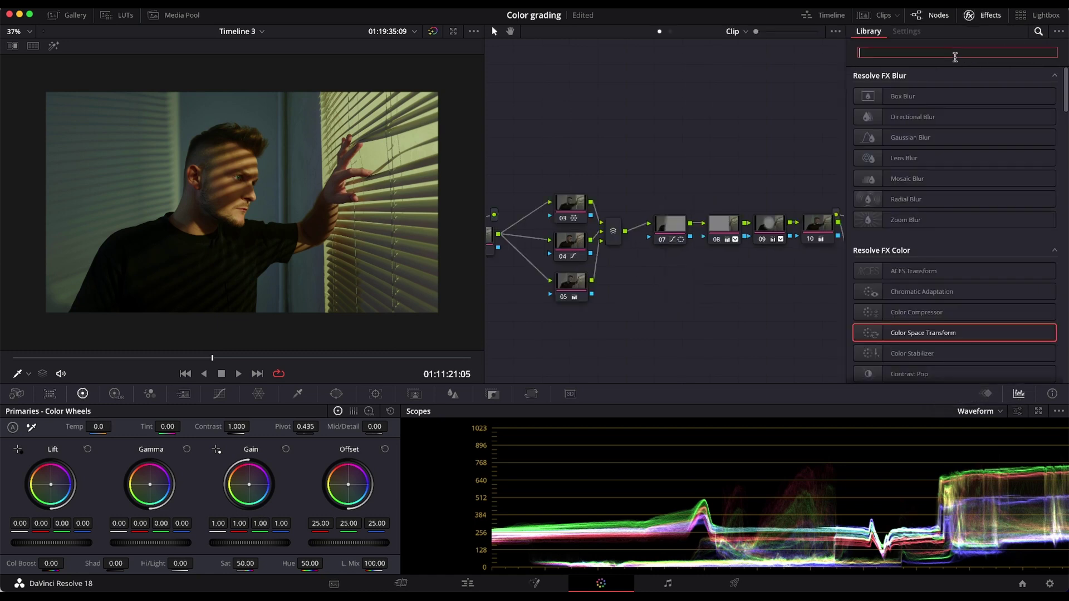
text(film)
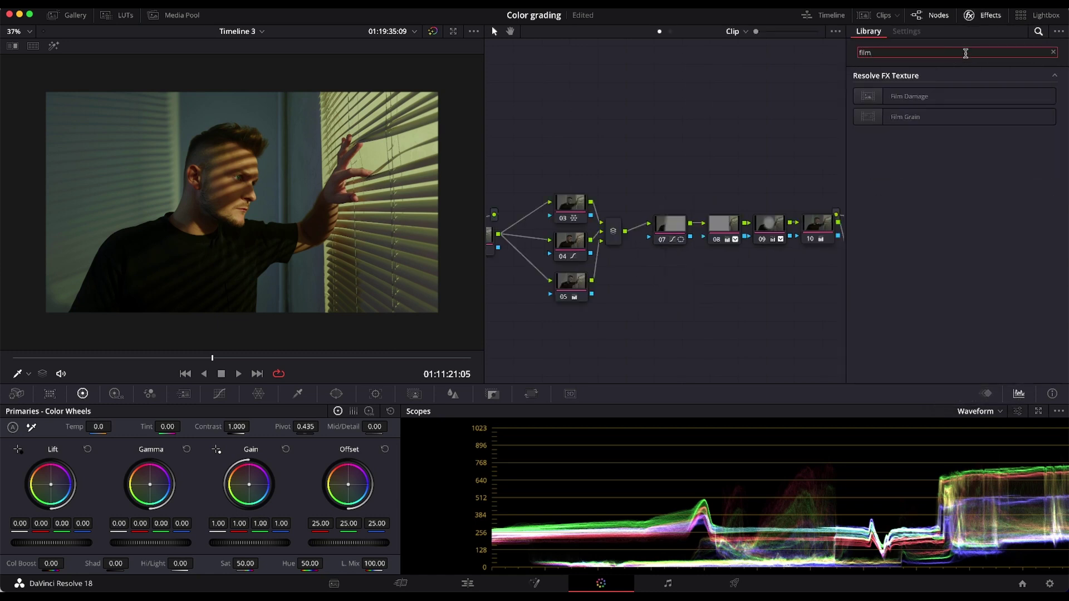
scroll(811, 202, right, 5)
drag(926, 118, 796, 266)
click(960, 96)
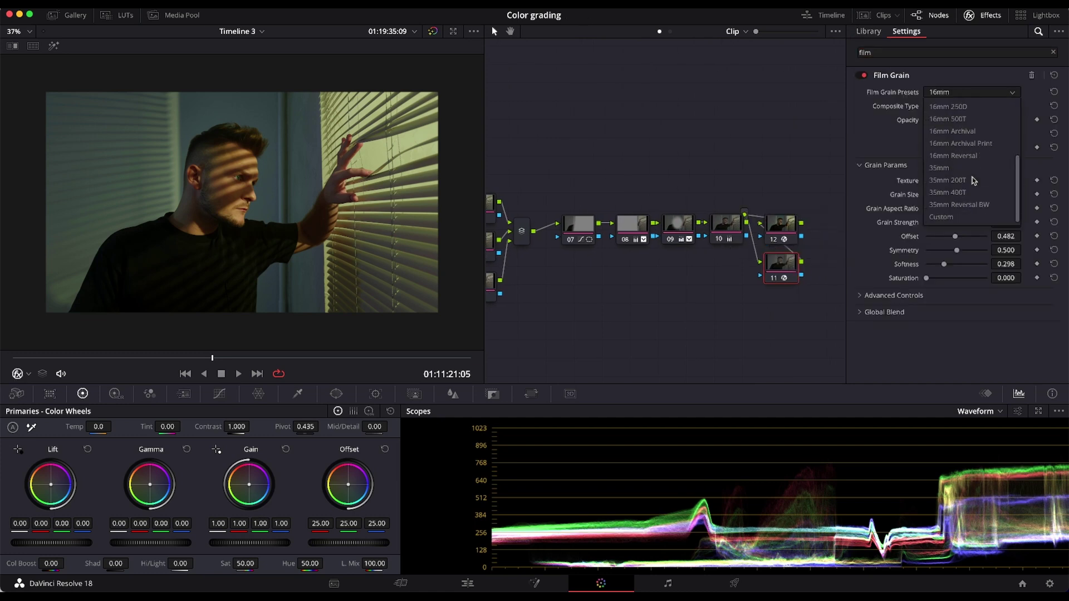
click(969, 192)
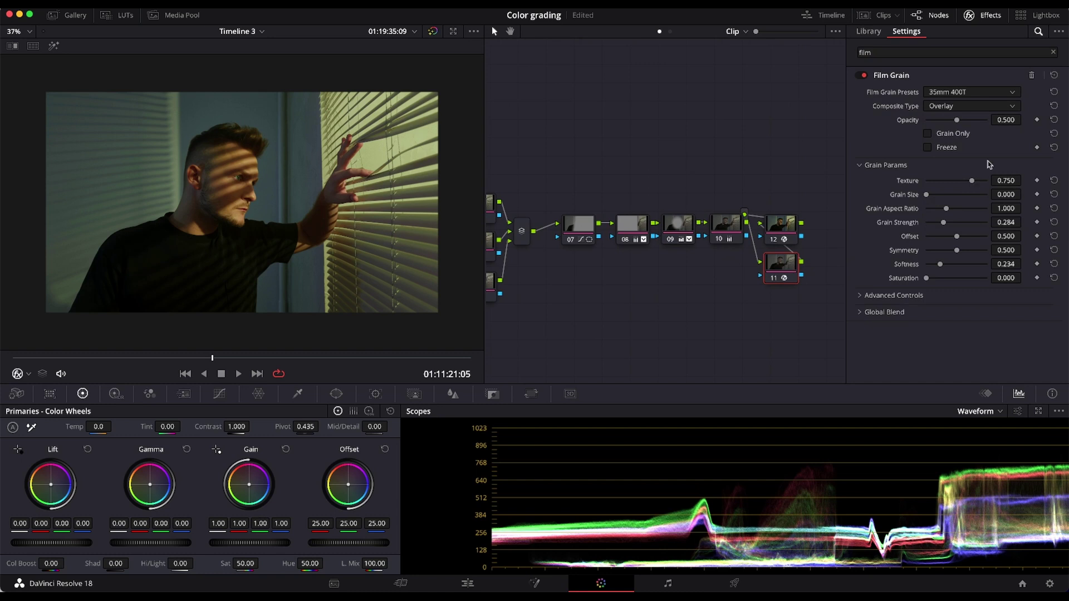
Step: Close the effects library and line up the film grain node between node 10 and the final Color Space Transform node
click(981, 16)
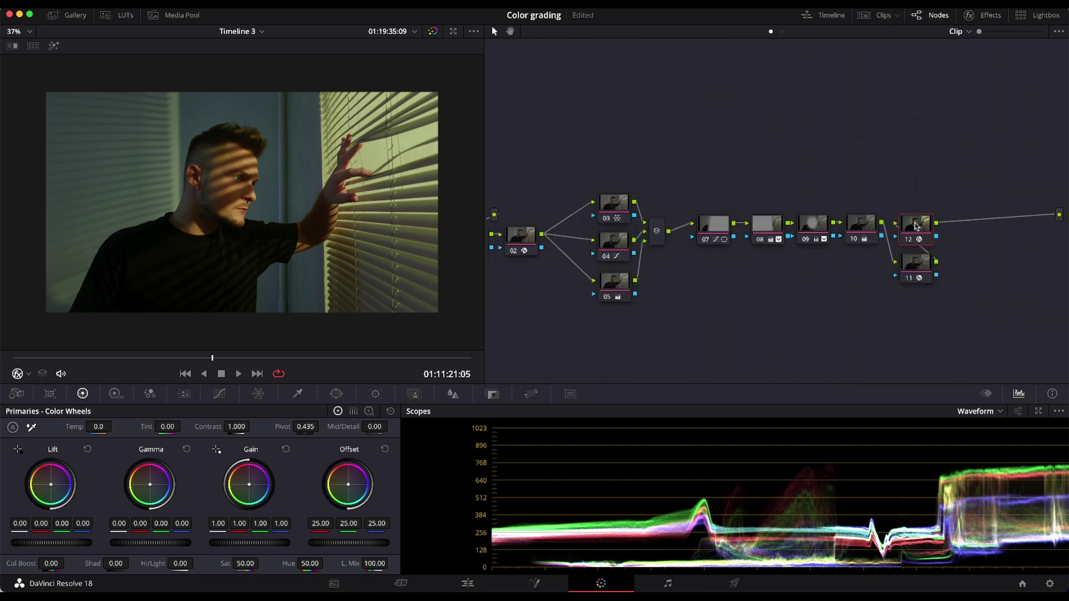
drag(916, 225, 974, 234)
drag(923, 266, 925, 231)
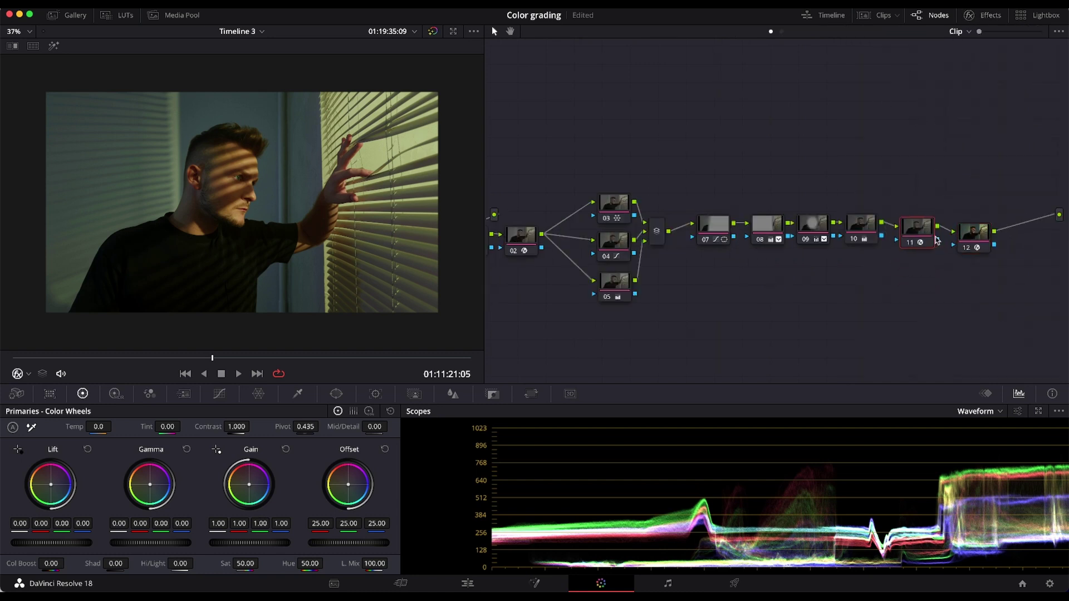
scroll(741, 220, left, 5)
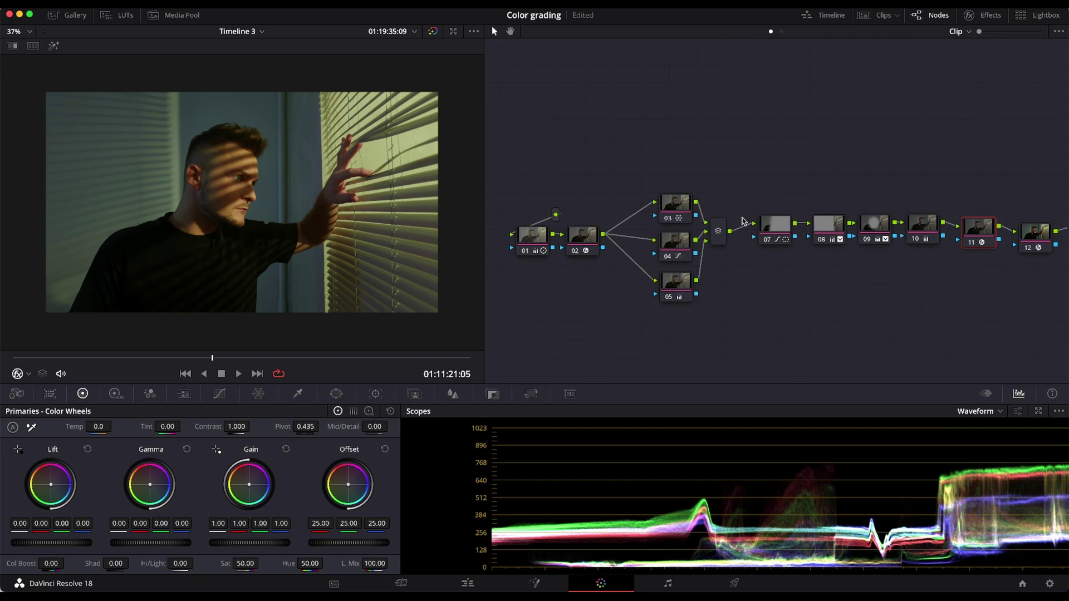